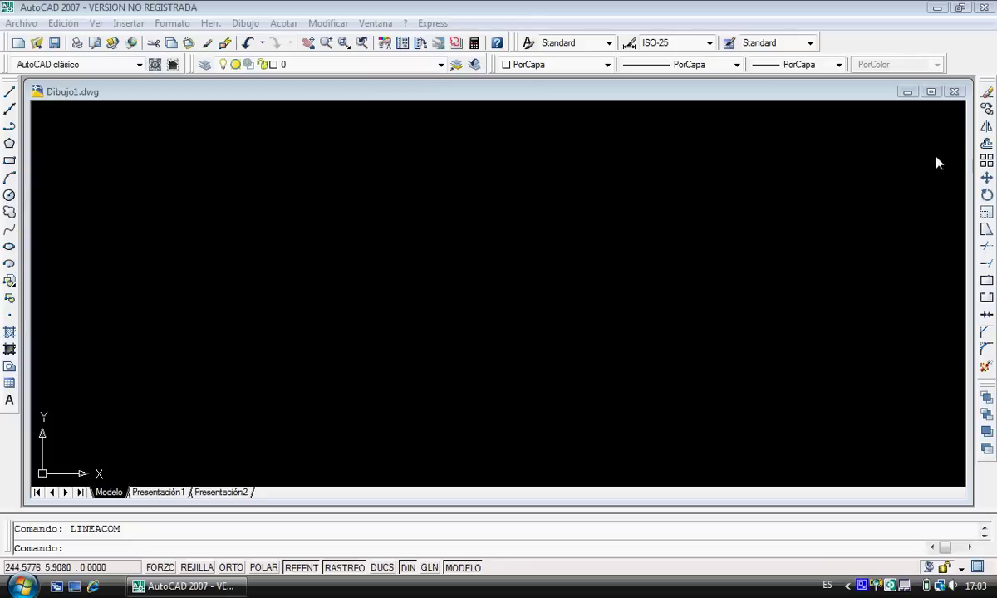
- Dock the Modify and Draw Order toolbars from the right edge beside the Draw toolbar on the left
click(987, 87)
drag(989, 89, 16, 183)
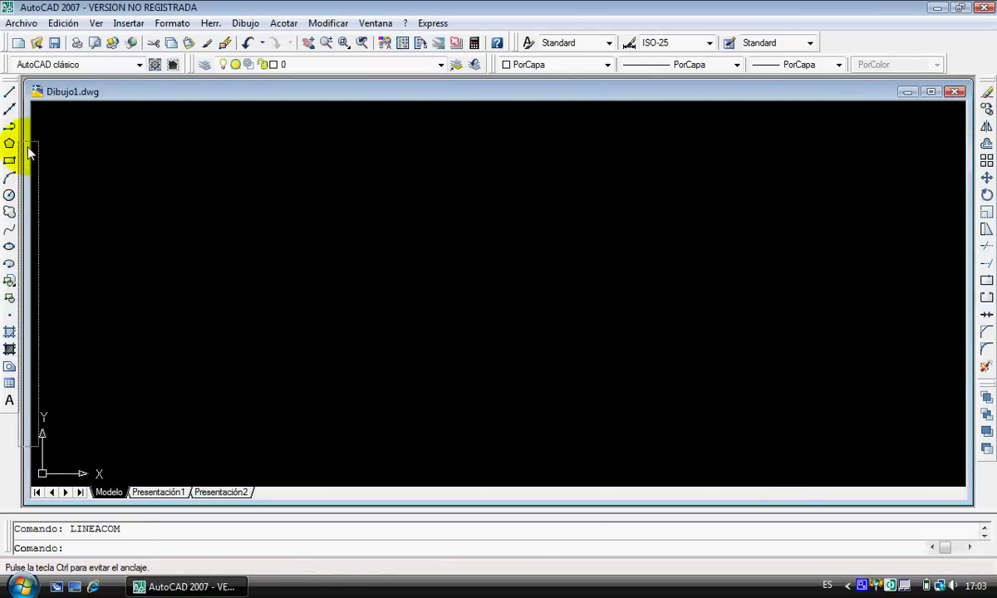
drag(16, 183, 31, 94)
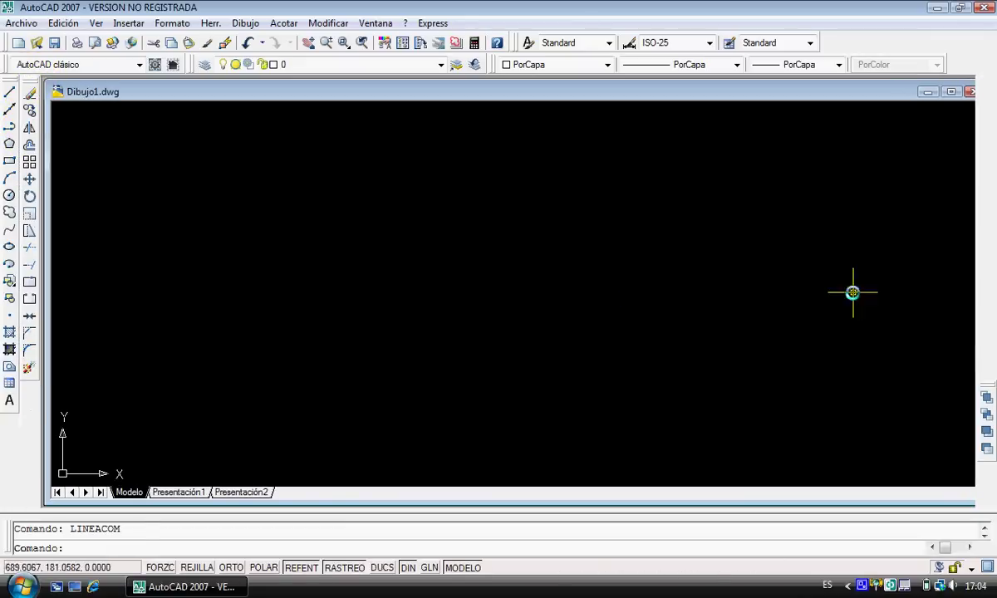
drag(989, 394, 35, 403)
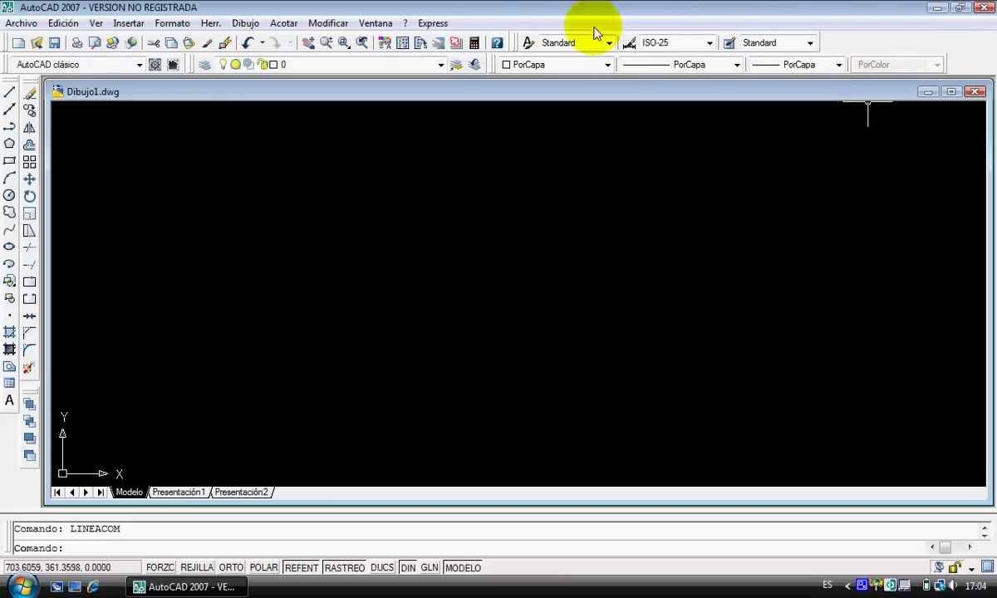
right_click(893, 50)
mouse_move(815, 54)
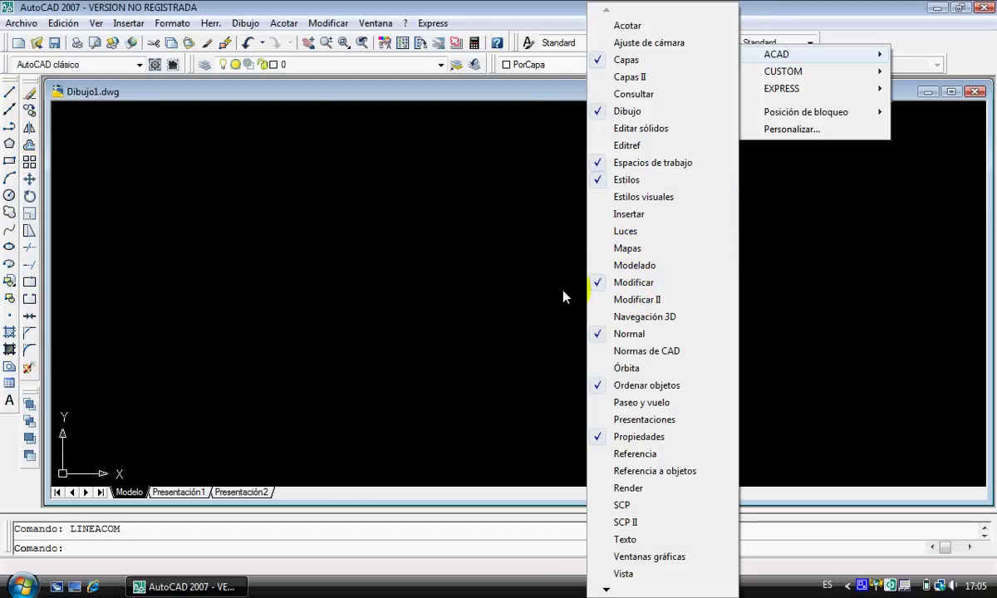
click(633, 282)
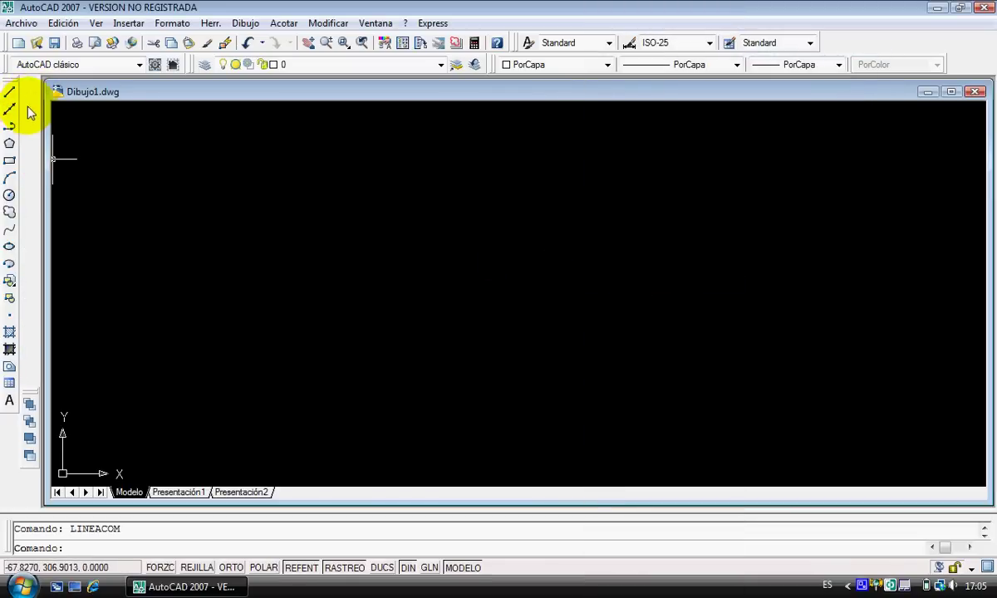
right_click(916, 49)
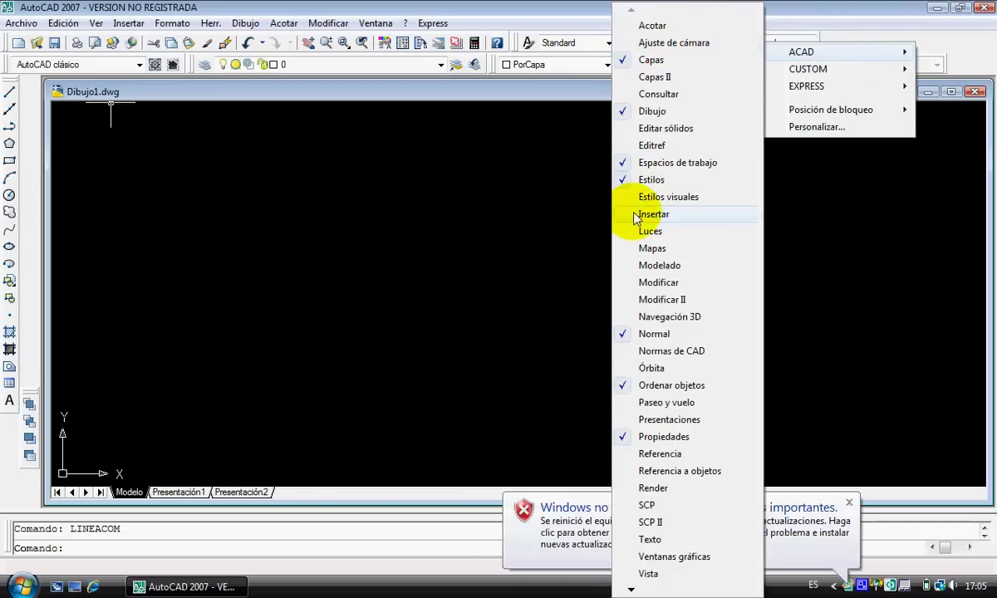
click(640, 283)
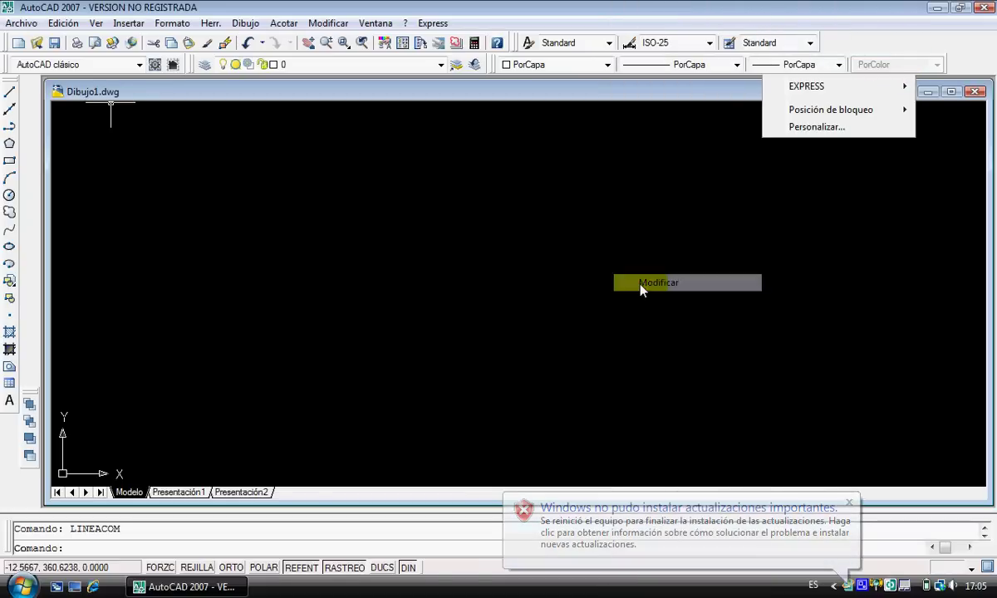
drag(640, 283, 25, 83)
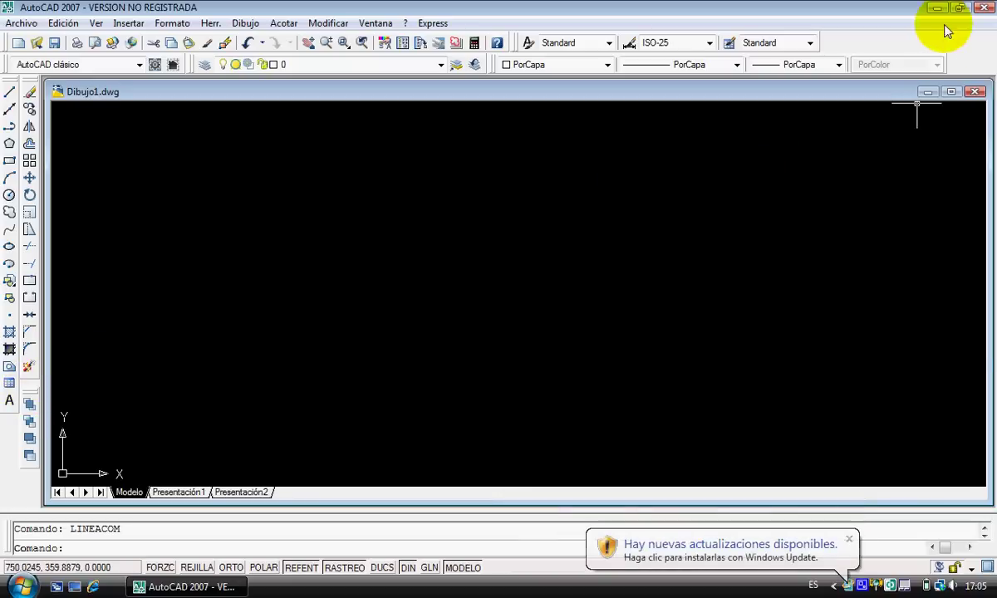
- Turn on the Referencia a objetos (Object Snap) toolbar and dock it on the left edge
right_click(897, 52)
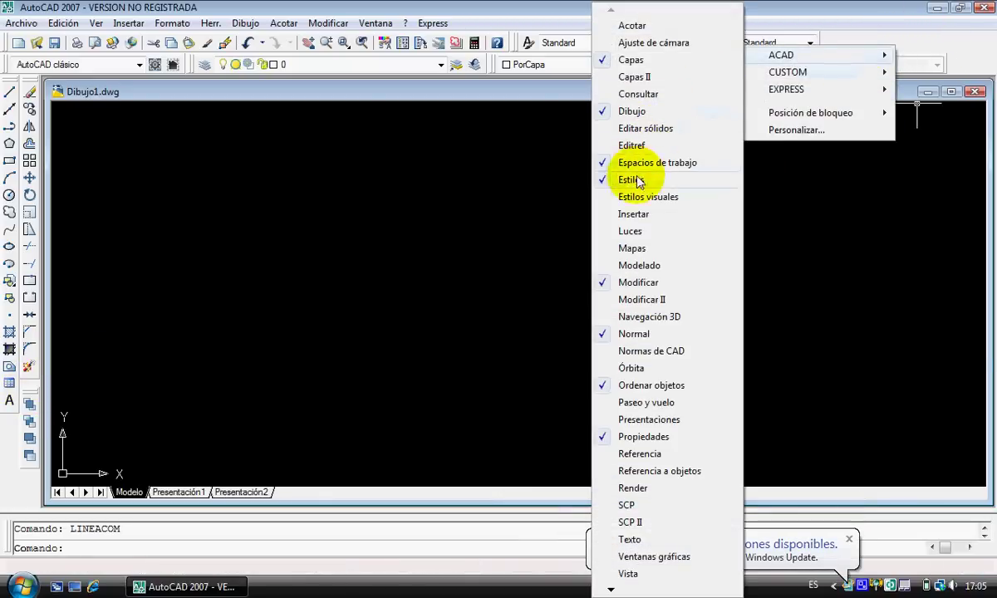
click(648, 472)
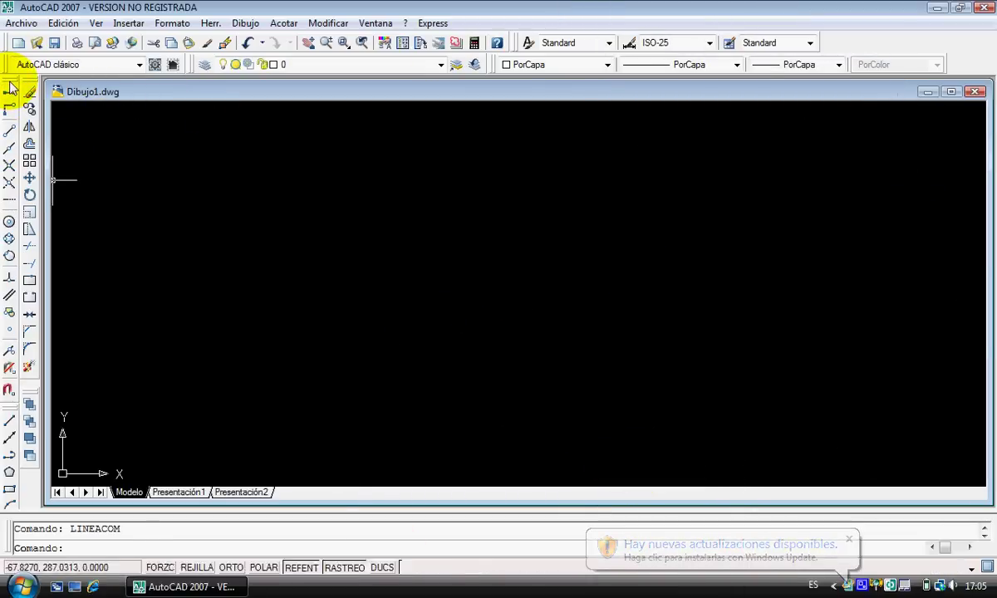
mouse_move(10, 87)
mouse_down()
mouse_move(54, 86)
mouse_move(31, 83)
mouse_up()
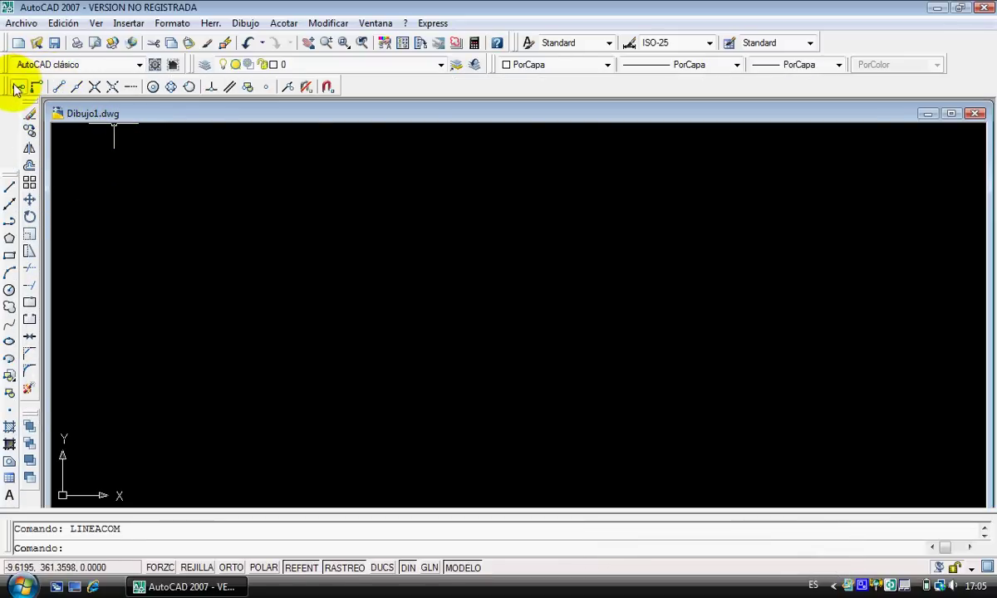
drag(7, 86, 445, 267)
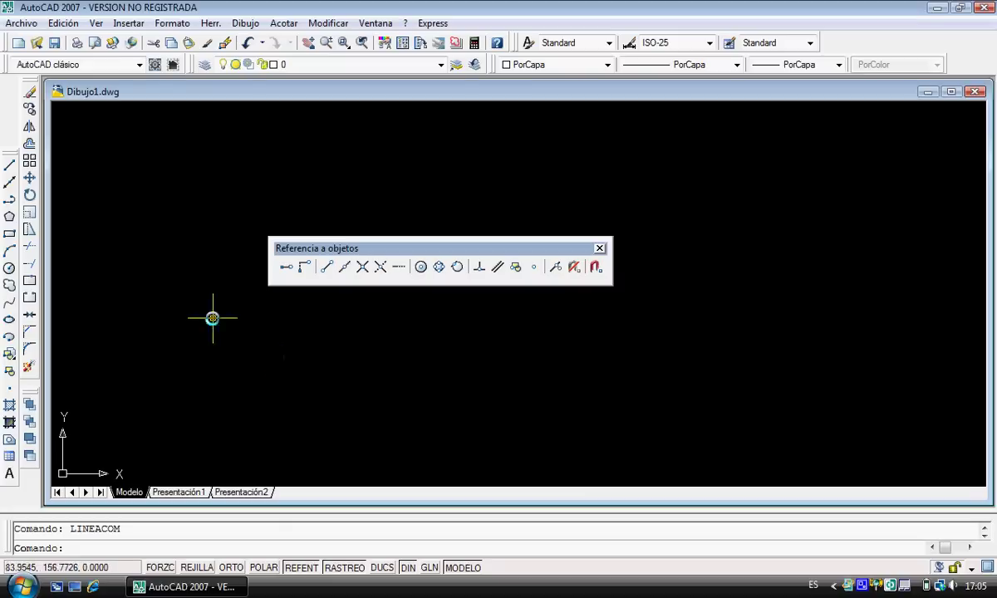
drag(7, 155, 7, 89)
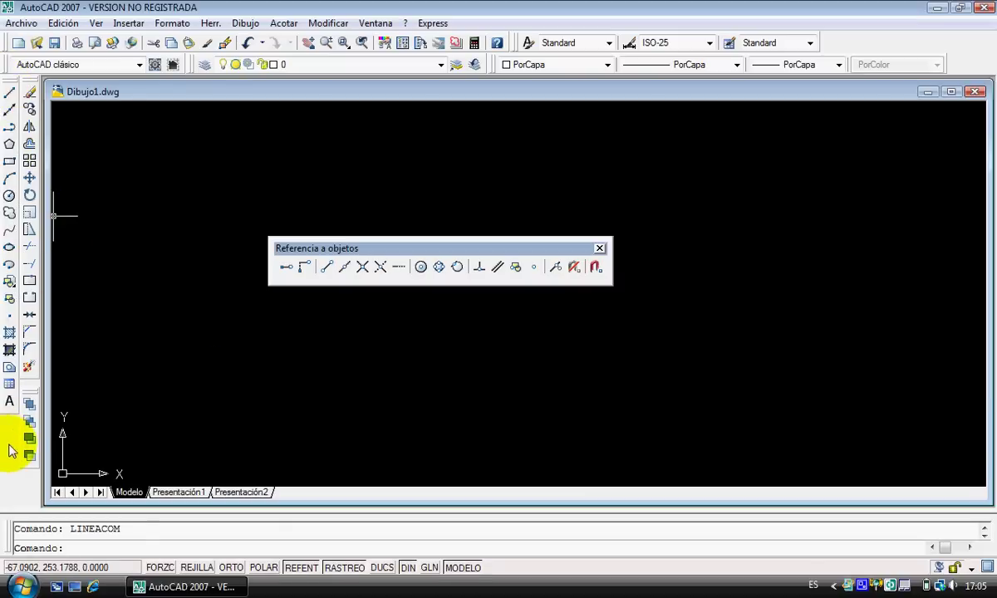
drag(356, 251, 10, 95)
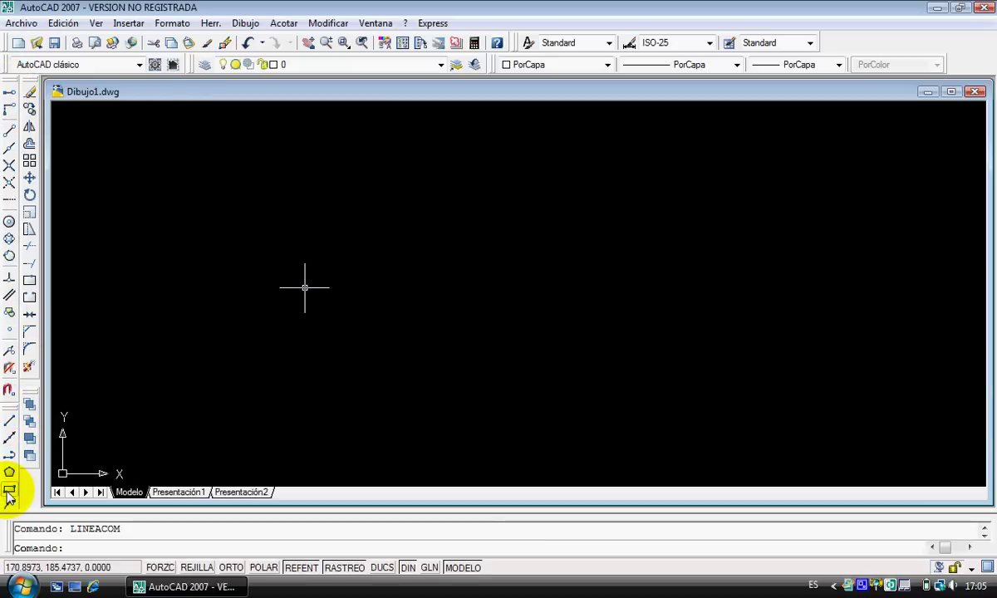
- Float the Draw toolbar, swap the Modify and Object Snap columns, and redock Draw on the left
drag(12, 415, 385, 279)
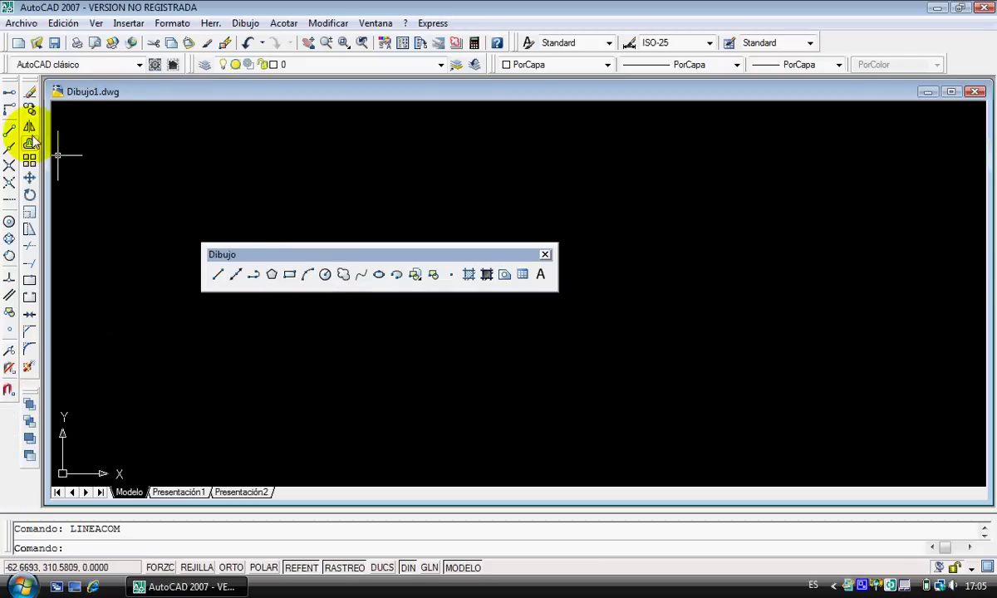
drag(11, 85, 43, 107)
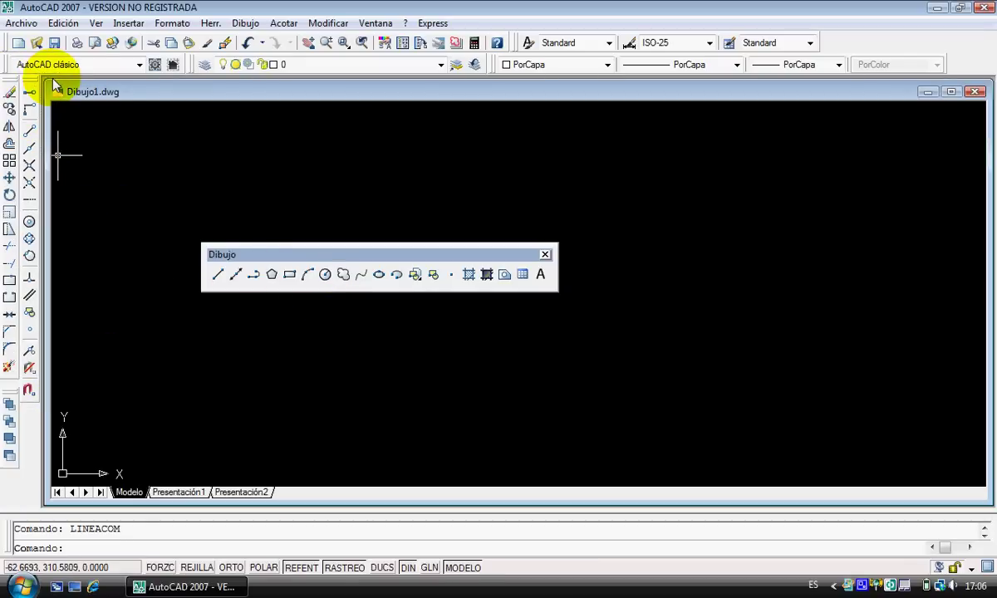
mouse_move(322, 255)
mouse_down()
mouse_move(6, 241)
mouse_move(6, 229)
mouse_up()
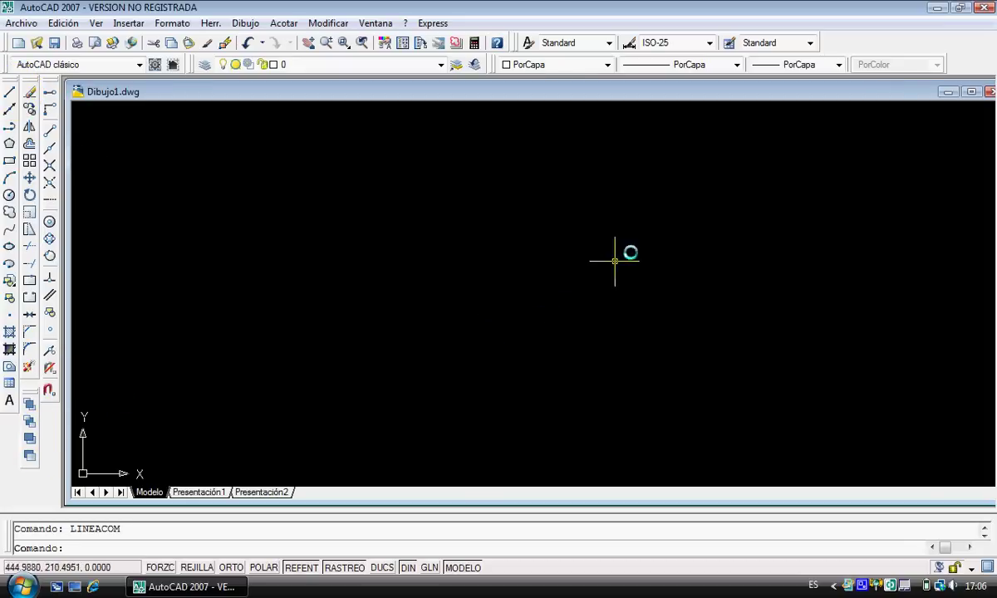
- Hide and re-show the Referencia a objetos toolbar so it docks beside the Modify toolbar
right_click(889, 51)
mouse_move(814, 57)
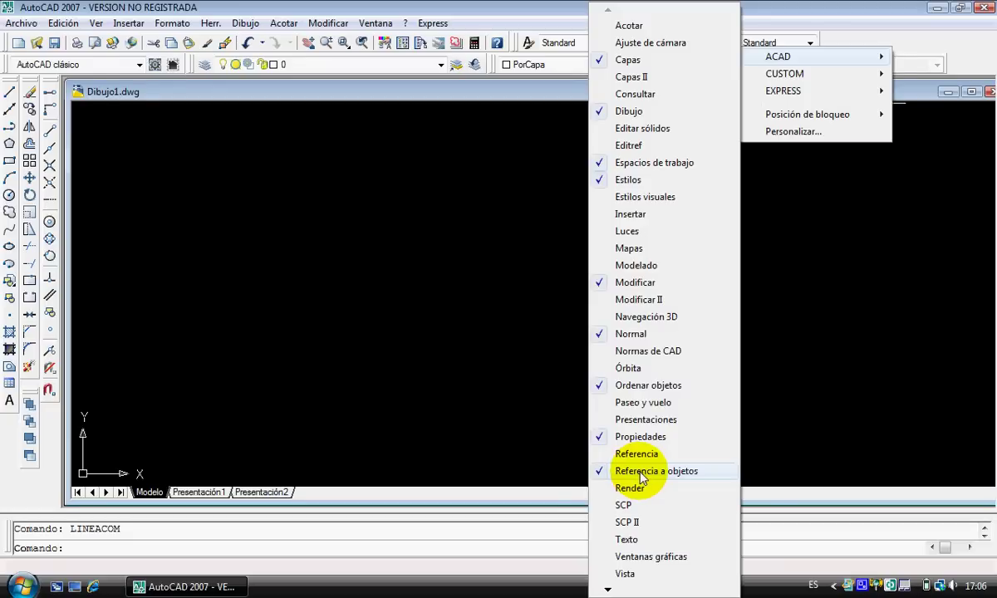
click(642, 471)
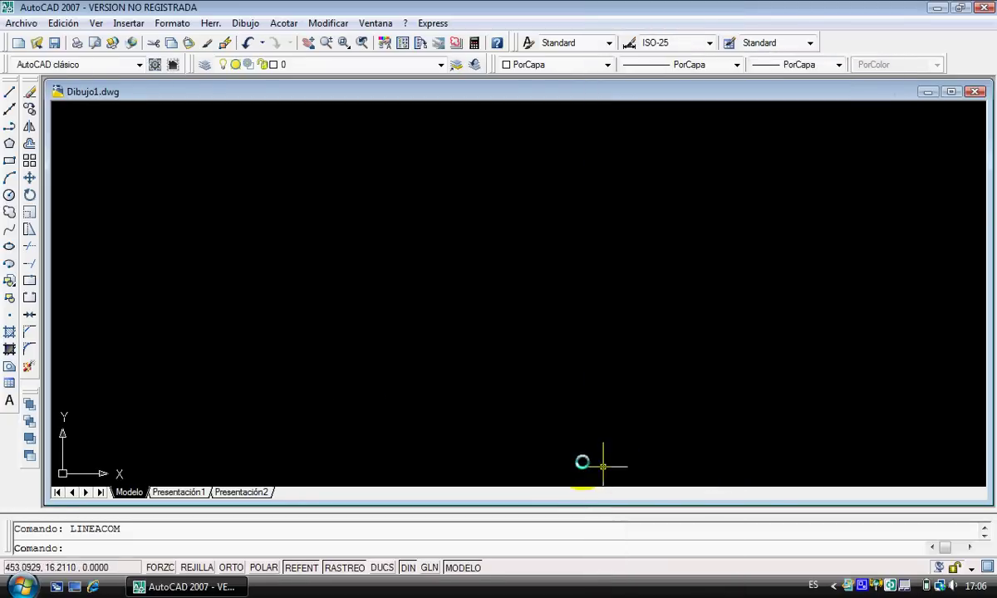
right_click(907, 48)
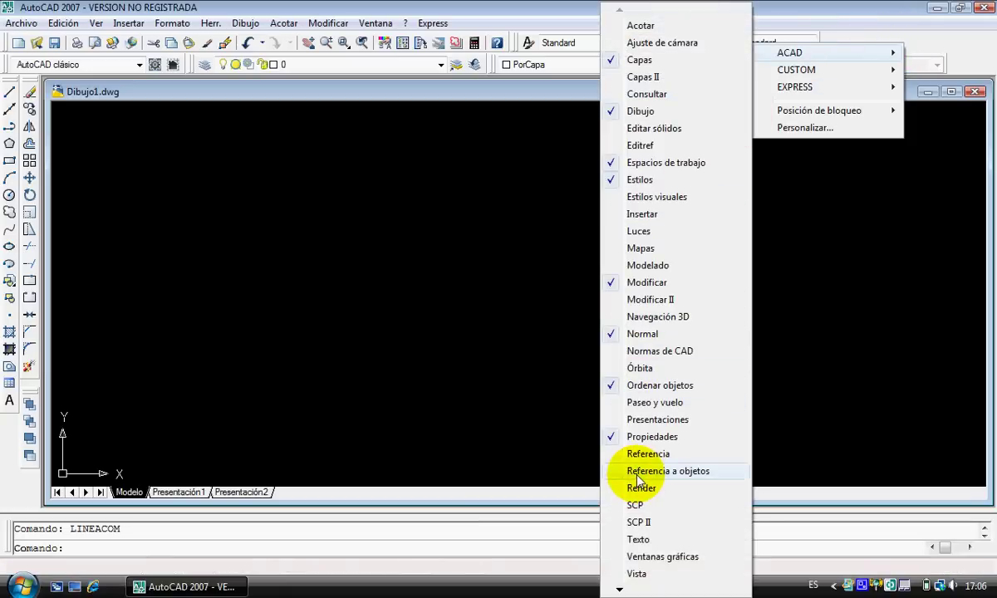
click(637, 474)
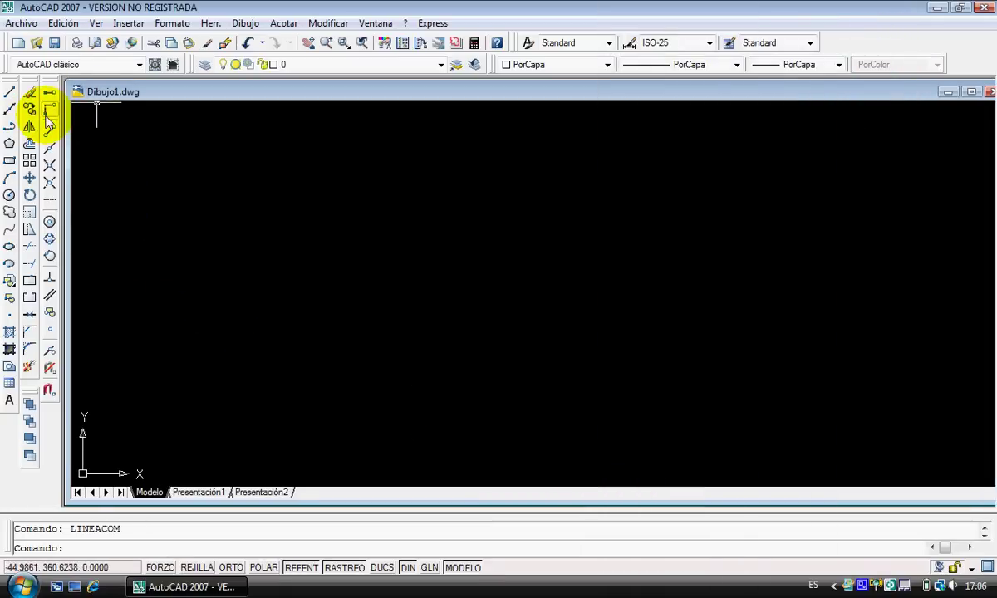